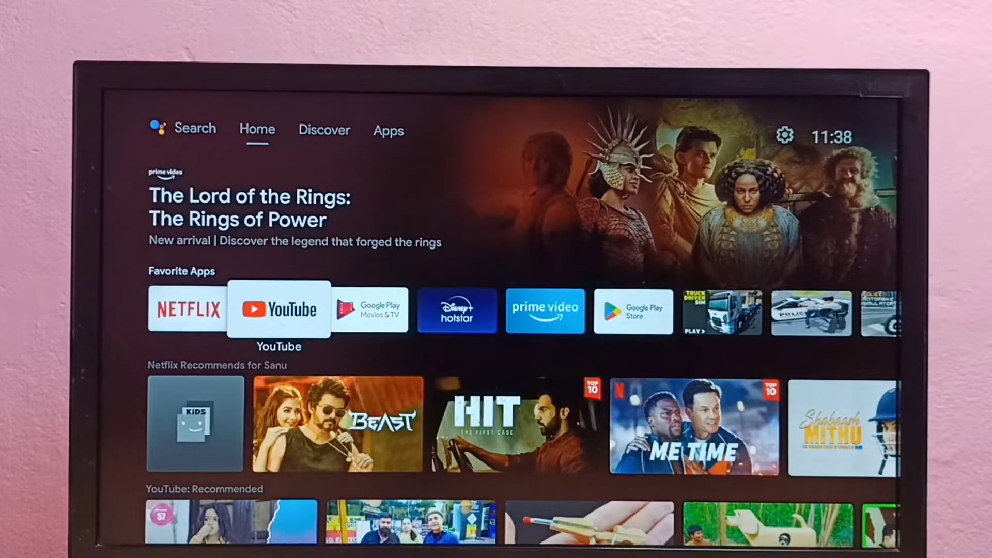
Browse the home screen favourites toward Hotstar, then move up to the Apps tab.
{"action": "key", "text": "Right"}
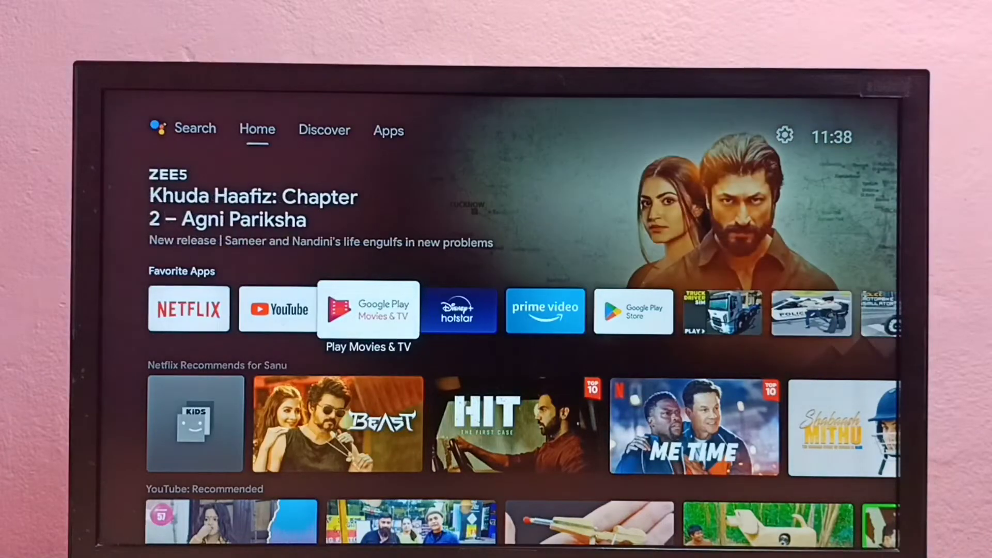
{"action": "key", "text": "Right"}
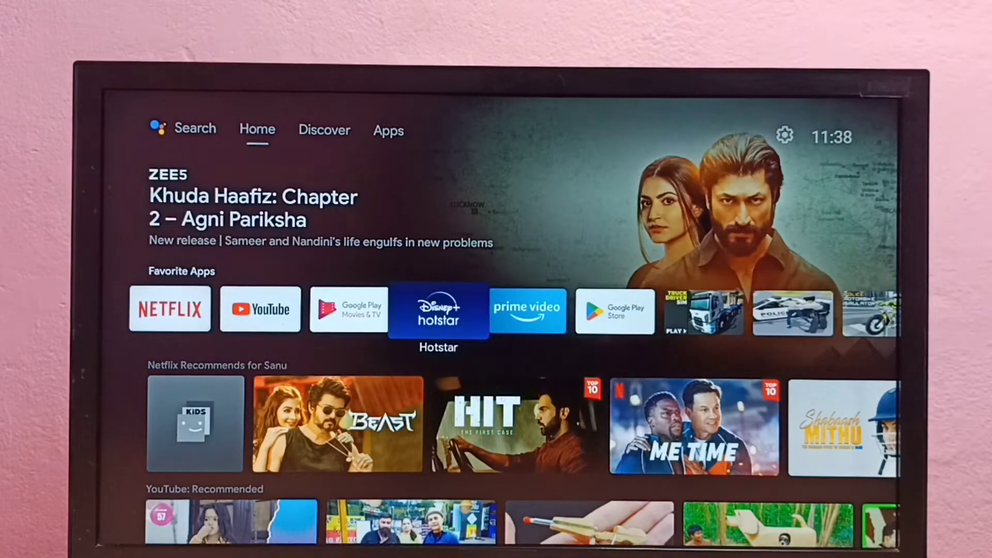
{"action": "key", "text": "Left"}
{"action": "key", "text": "Right"}
{"action": "key", "text": "Up"}
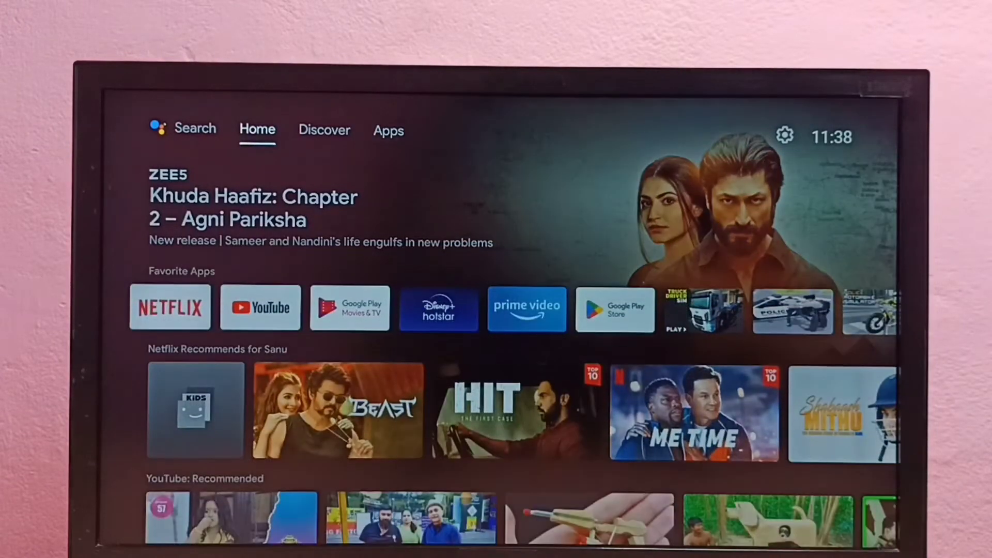
{"action": "key", "text": "Right"}
{"action": "key", "text": "Right"}
{"action": "key", "text": "Right"}
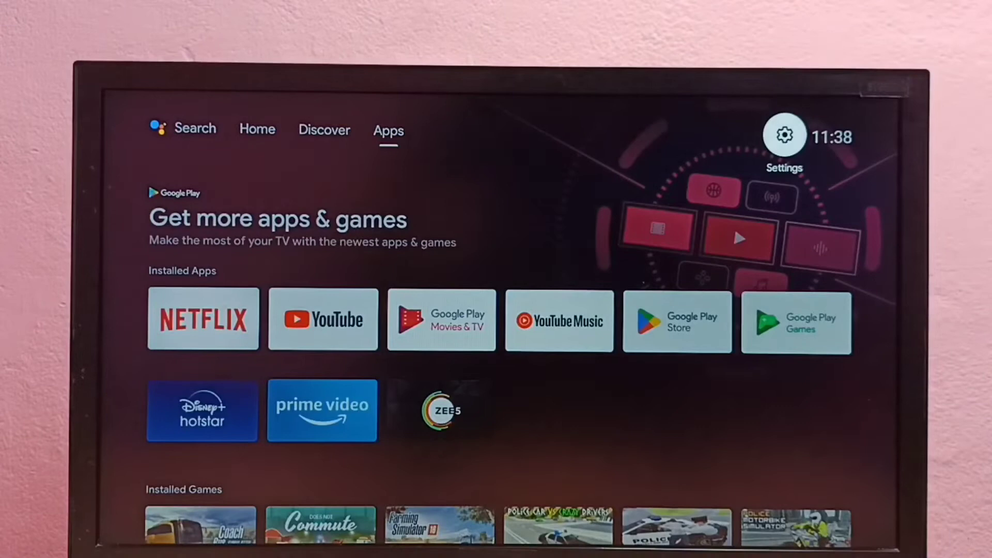
Open TV Settings, enter Apps, and highlight See all apps.
{"action": "key", "text": "Return"}
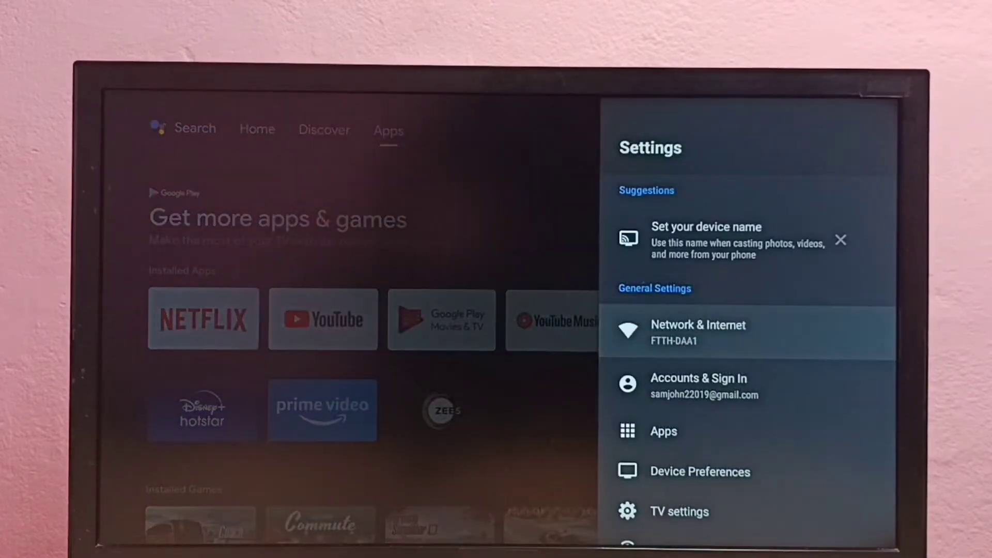
{"action": "key", "text": "Down"}
{"action": "key", "text": "Down"}
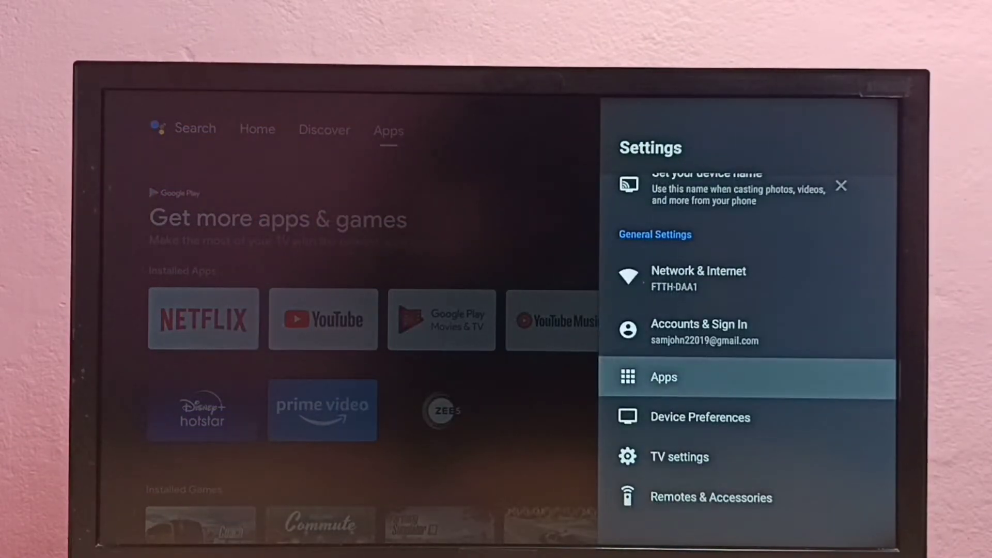
{"action": "key", "text": "Return"}
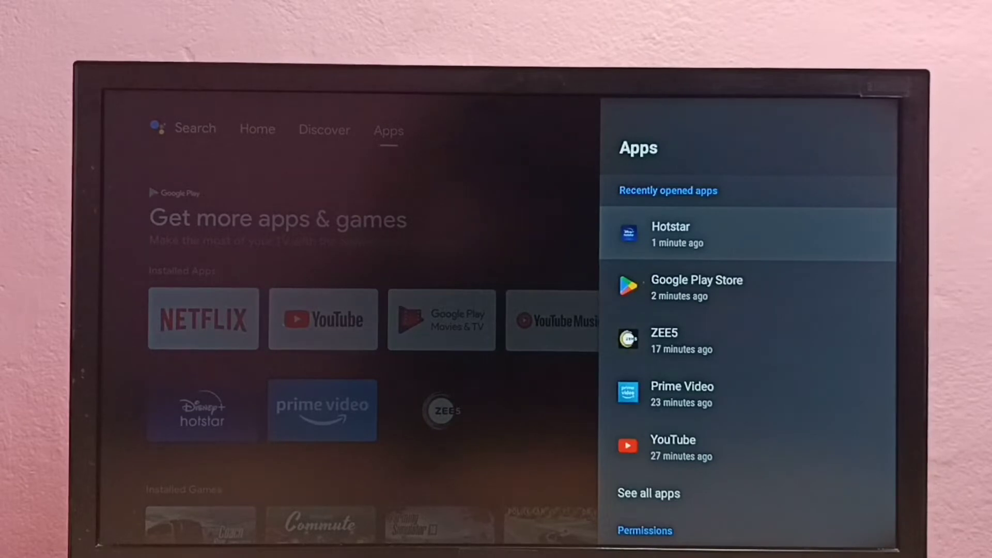
{"action": "key", "text": "Down"}
{"action": "key", "text": "Down"}
{"action": "key", "text": "Down"}
{"action": "key", "text": "Down"}
{"action": "key", "text": "Down"}
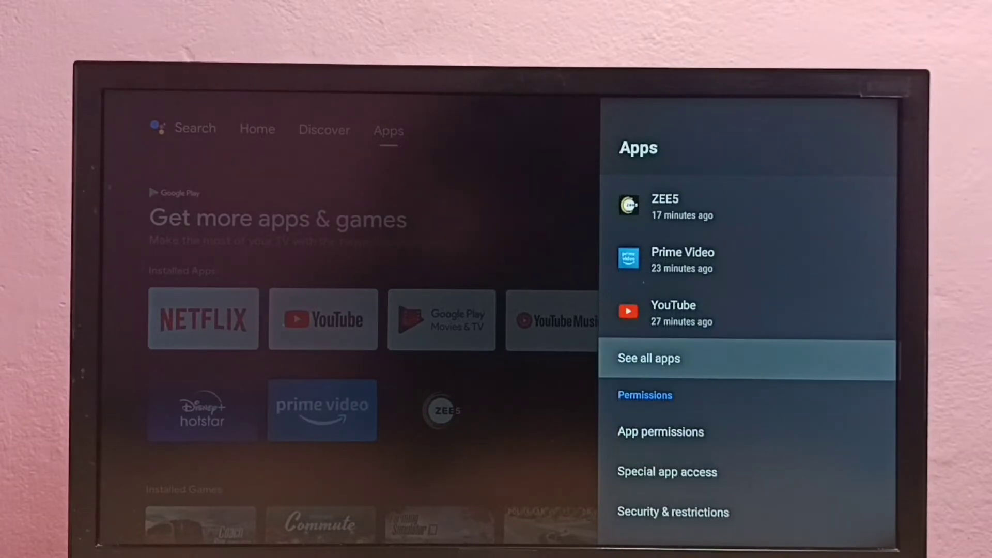
Show all installed apps and scroll down the list toward Hotstar.
{"action": "key", "text": "Return"}
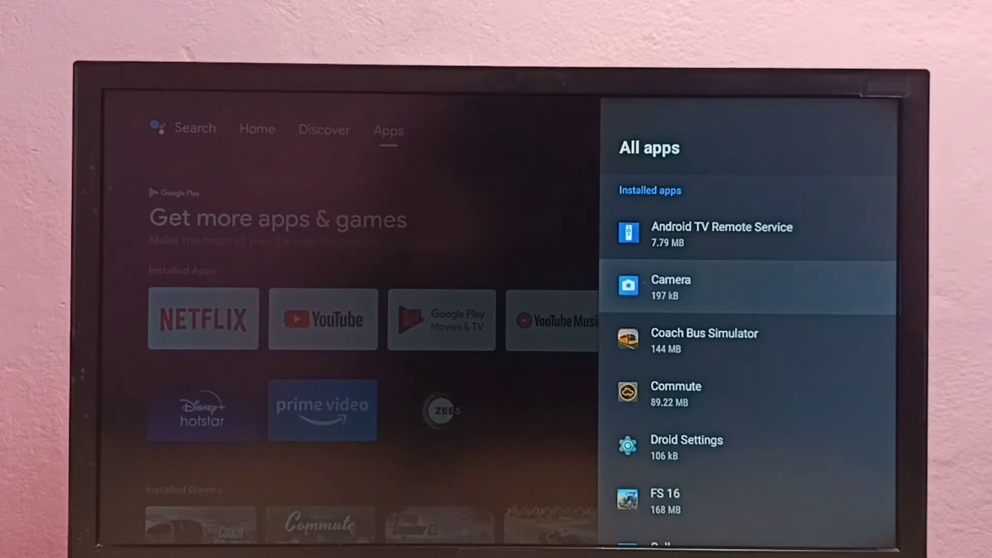
{"action": "key", "text": "Down"}
{"action": "key", "text": "Down"}
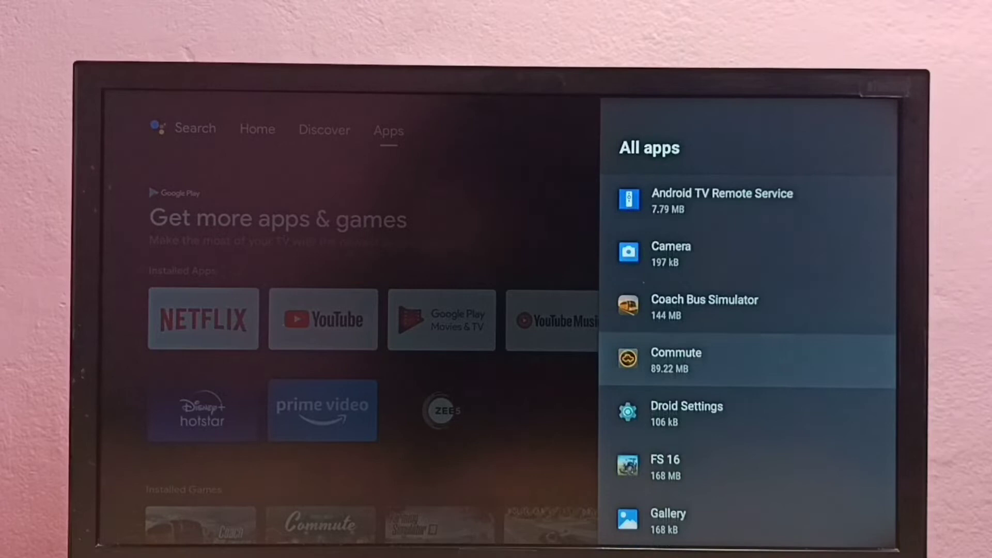
{"action": "key", "text": "Down"}
{"action": "key", "text": "Down"}
{"action": "key", "text": "Down"}
{"action": "key", "text": "Down"}
{"action": "key", "text": "Down"}
{"action": "key", "text": "Down"}
{"action": "key", "text": "Down"}
{"action": "key", "text": "Down"}
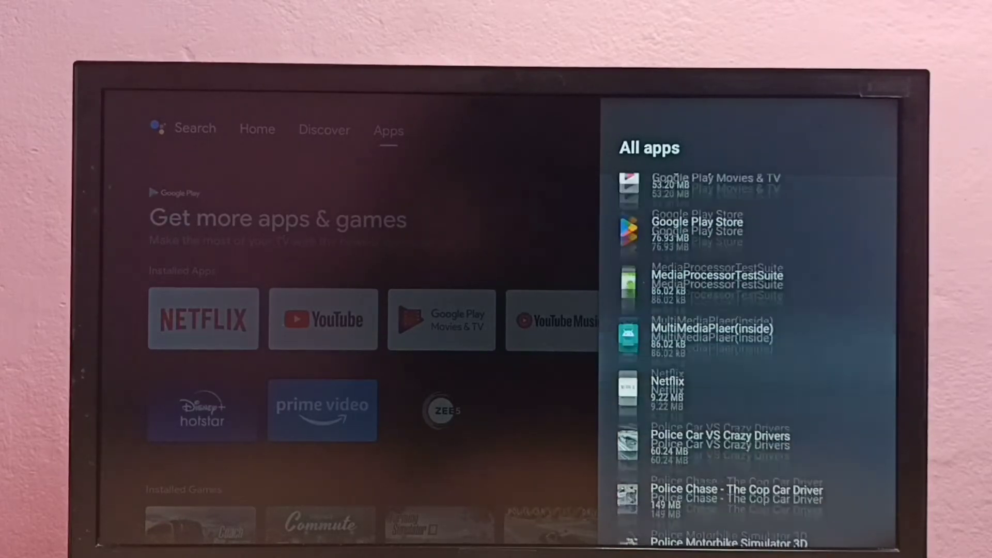
{"action": "key", "text": "Down"}
{"action": "key", "text": "Down"}
{"action": "key", "text": "Down"}
{"action": "key", "text": "Down"}
{"action": "key", "text": "Down"}
{"action": "key", "text": "Down"}
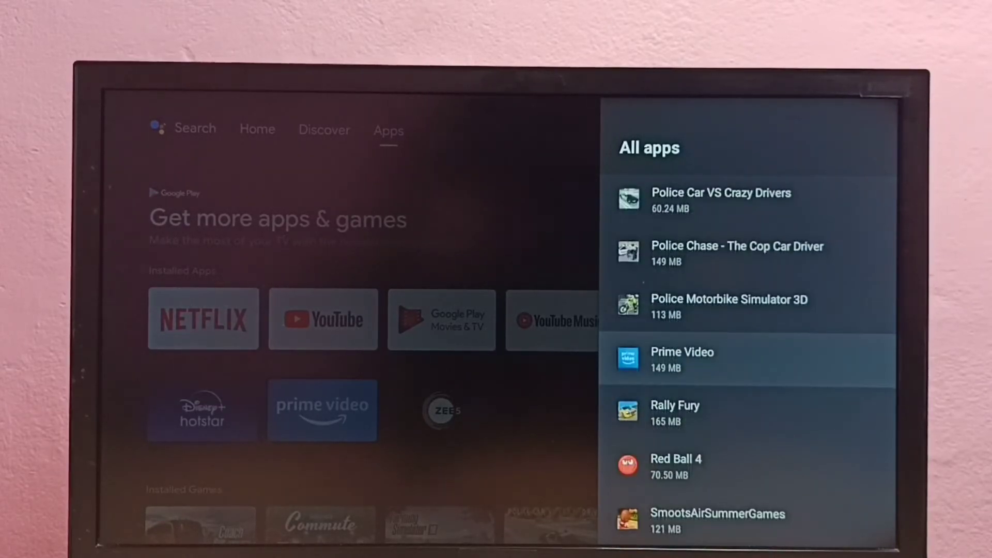
{"action": "key", "text": "Down"}
{"action": "key", "text": "Down"}
{"action": "key", "text": "Down"}
{"action": "key", "text": "Down"}
{"action": "key", "text": "Down"}
{"action": "key", "text": "Down"}
{"action": "key", "text": "Down"}
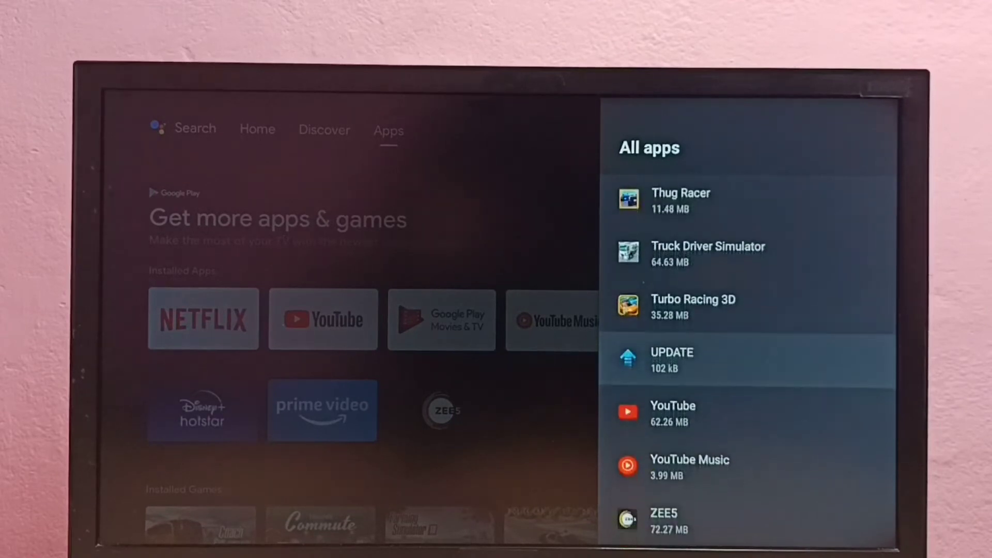
{"action": "key", "text": "Down"}
{"action": "key", "text": "Down"}
{"action": "key", "text": "Down"}
{"action": "key", "text": "Down"}
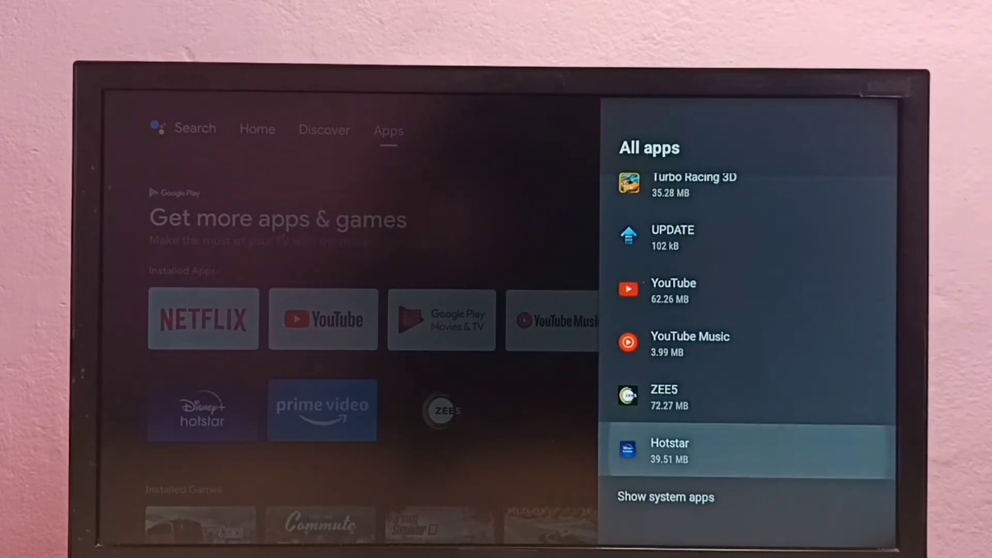
Open Hotstar's app details and choose Clear cache for its 1.88 MB cache.
{"action": "key", "text": "Return"}
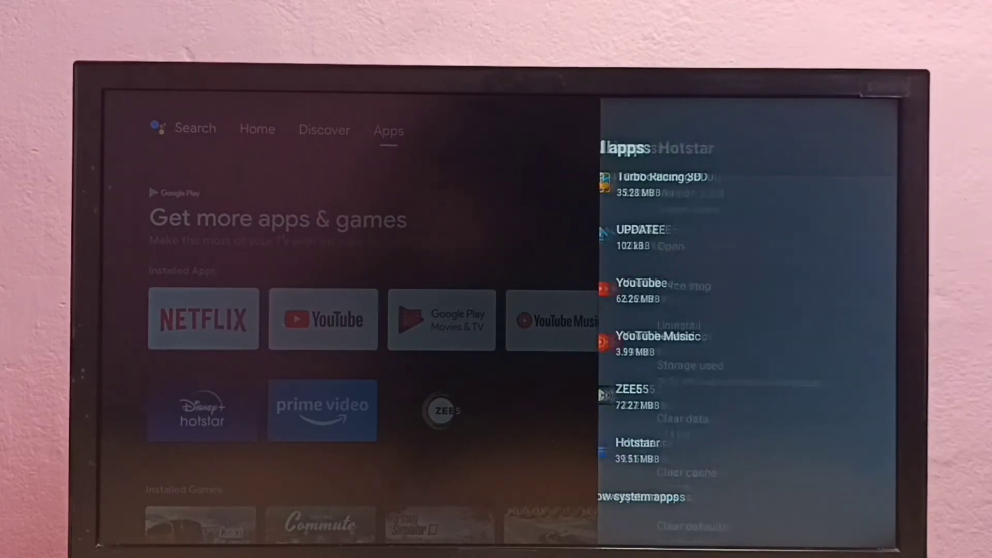
{"action": "key", "text": "Down"}
{"action": "key", "text": "Down"}
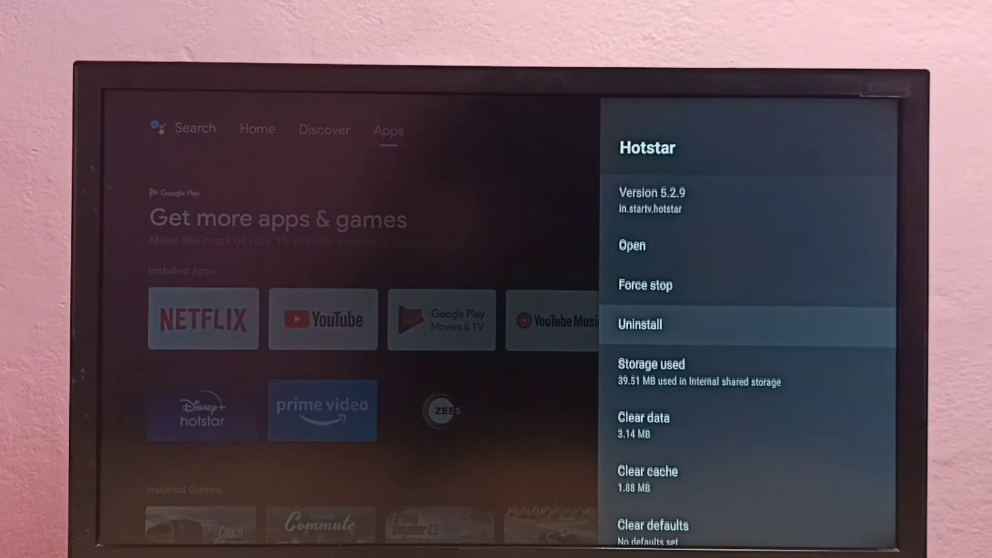
{"action": "key", "text": "Down"}
{"action": "key", "text": "Down"}
{"action": "key", "text": "Down"}
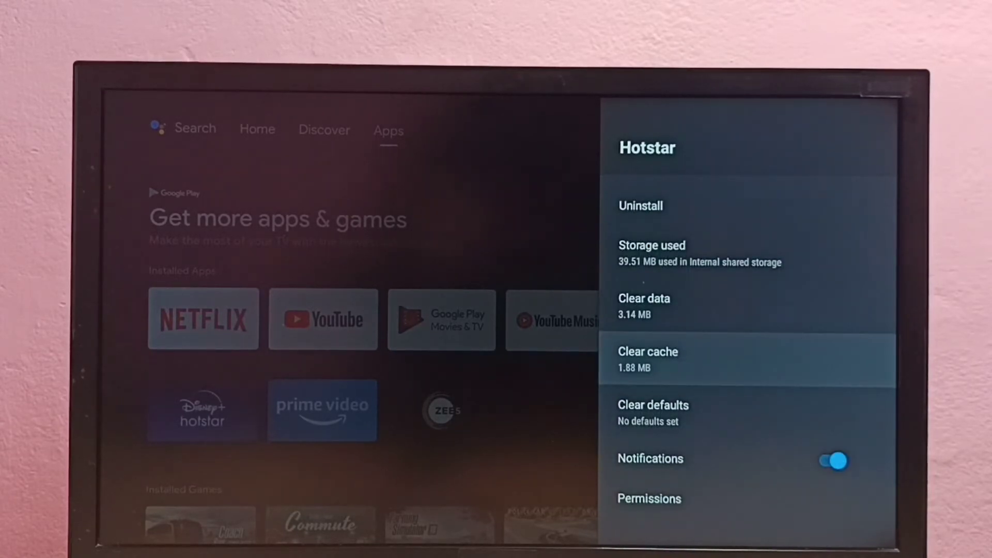
{"action": "key", "text": "Return"}
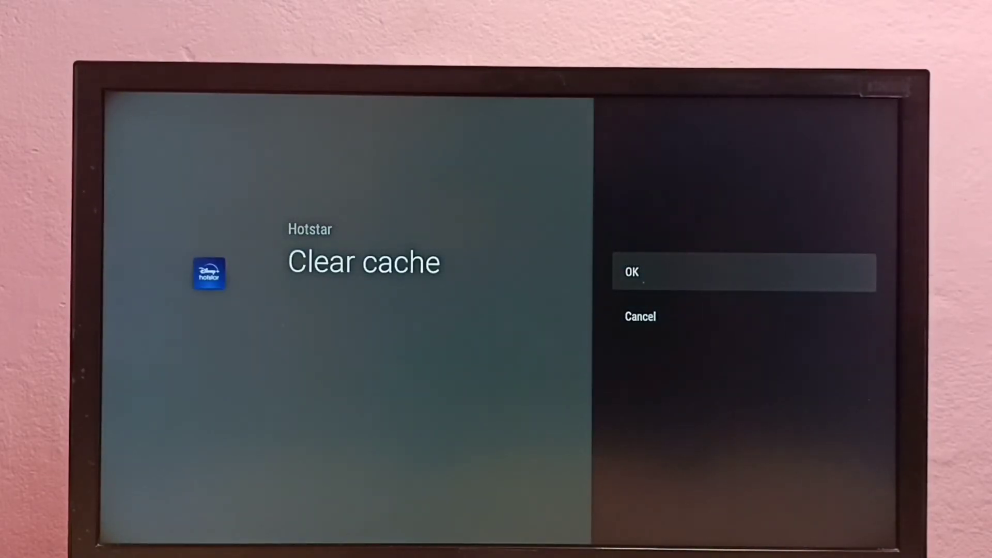
Confirm the Clear cache prompt so Hotstar's cache shows 98.30 kB, then back out to Apps.
{"action": "key", "text": "Return"}
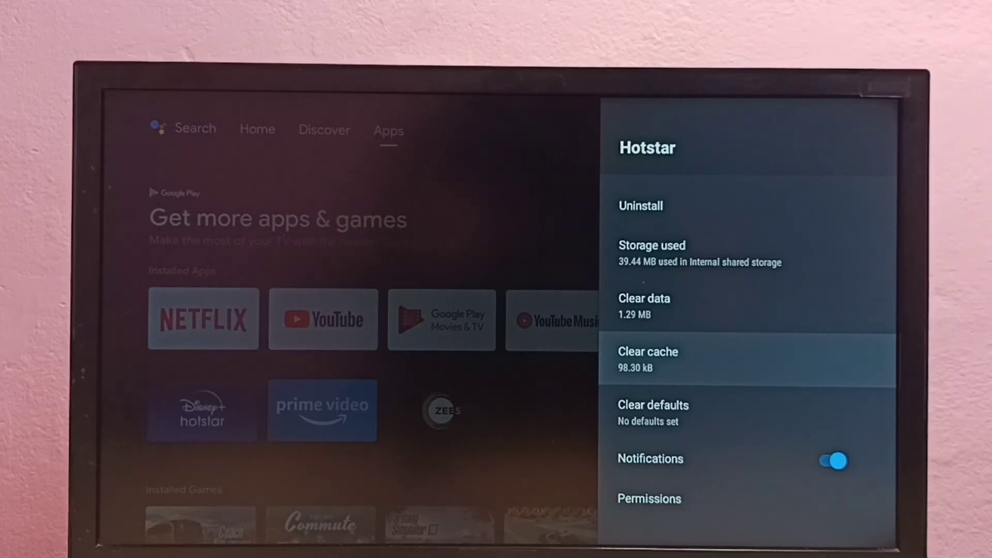
{"action": "key", "text": "Escape"}
{"action": "key", "text": "Escape"}
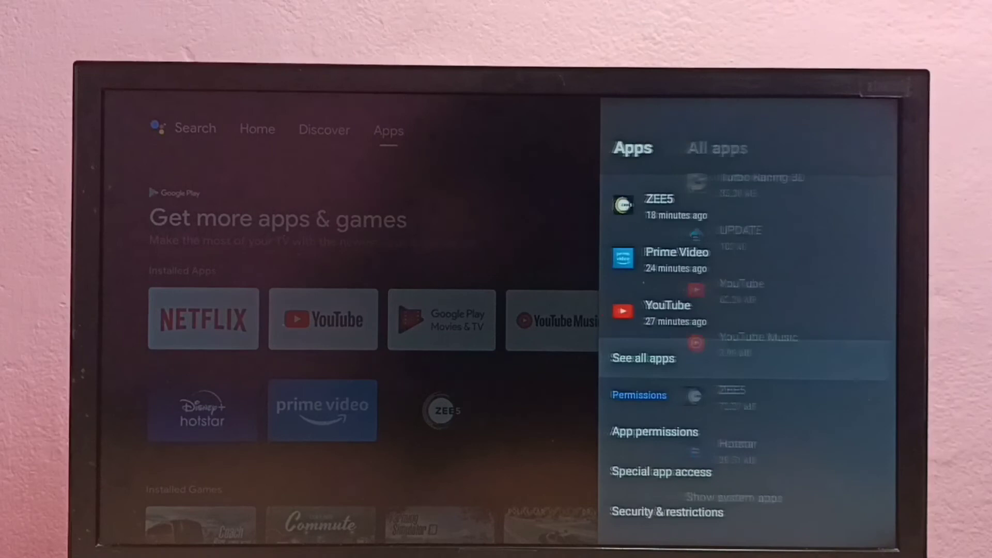